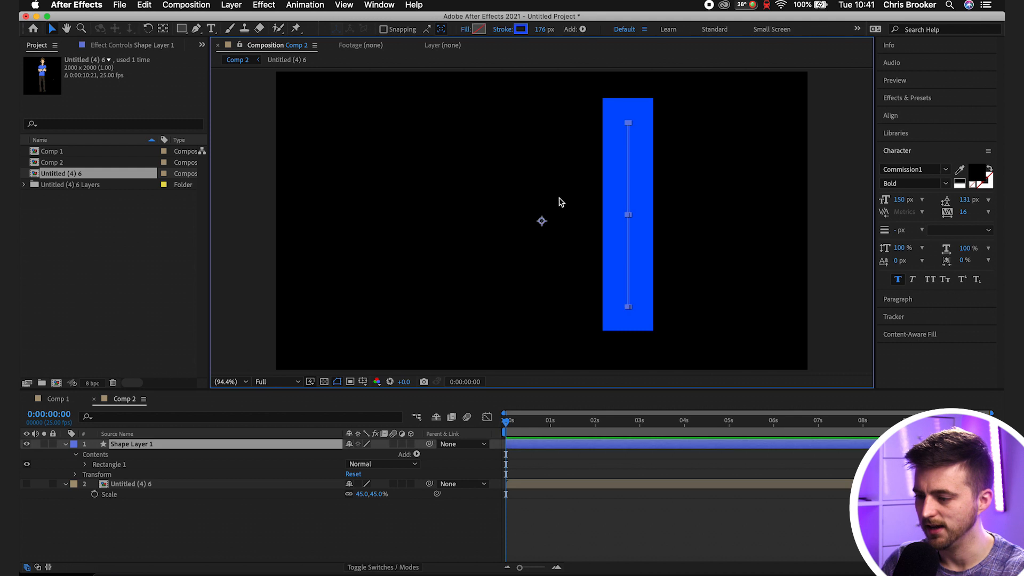
Move the blue rectangle to the middle of the composition and pre-compose its shape layer.
left_click_drag(638, 164, 558, 171)
left_click(160, 450)
left_click(193, 533)
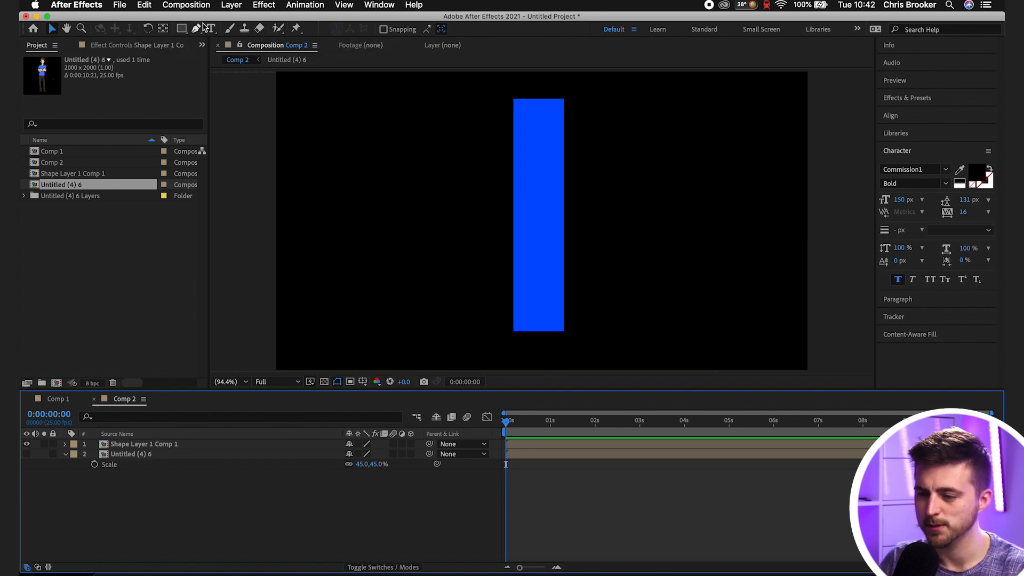
Place three Puppet pins on the blue rectangle: one near its upper end, one at its middle and one near its lower end.
left_click(296, 29)
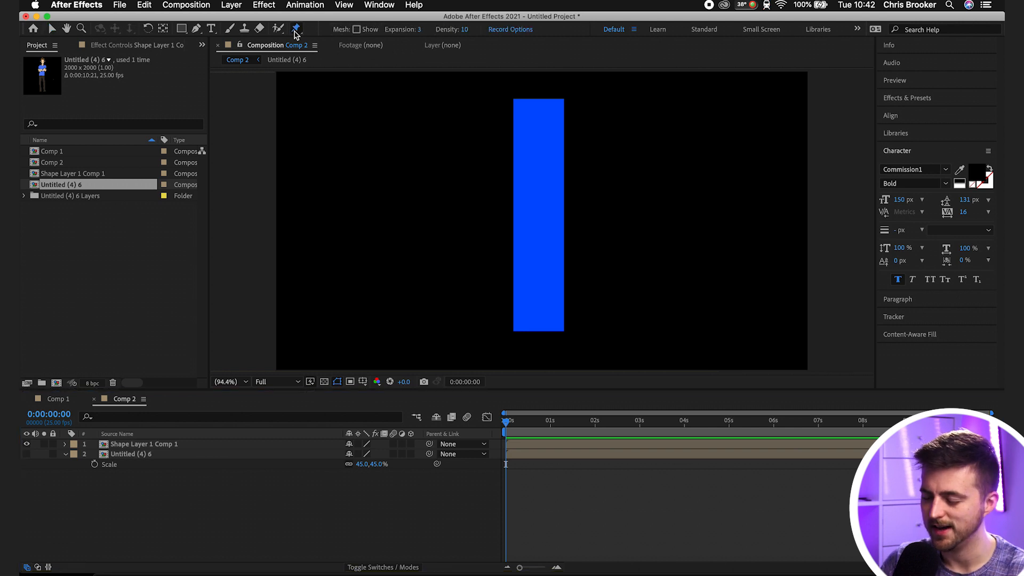
left_click(543, 105)
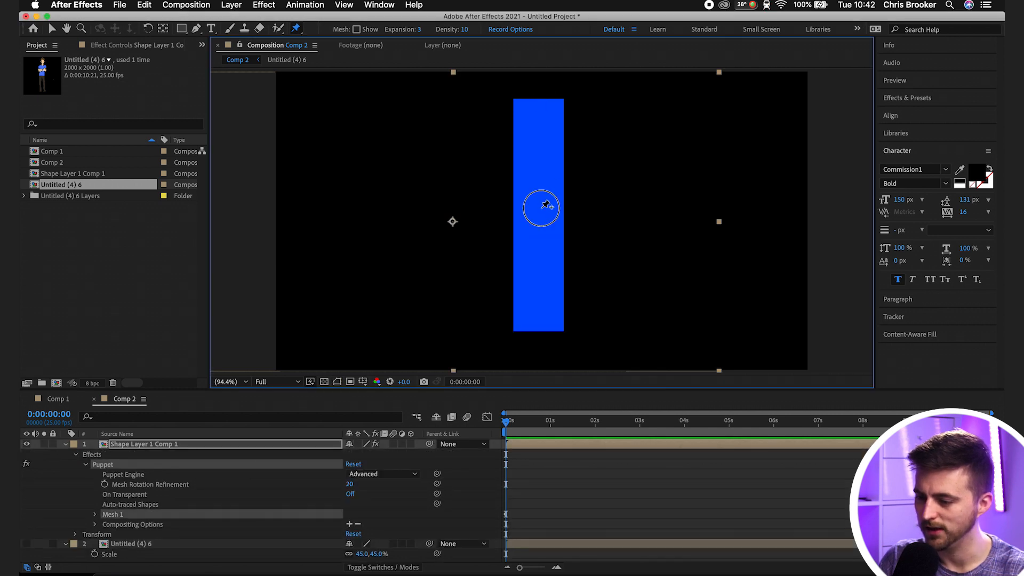
left_click(541, 320)
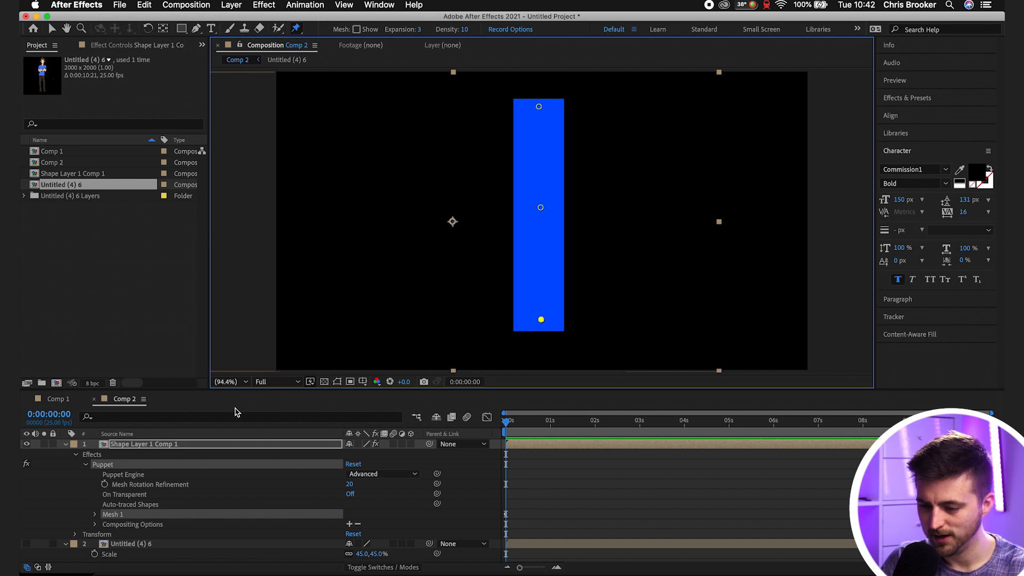
Expand the Mesh 1 Deform properties to show the Position keyframes of all three Puppet pins.
left_click_drag(222, 390, 219, 354)
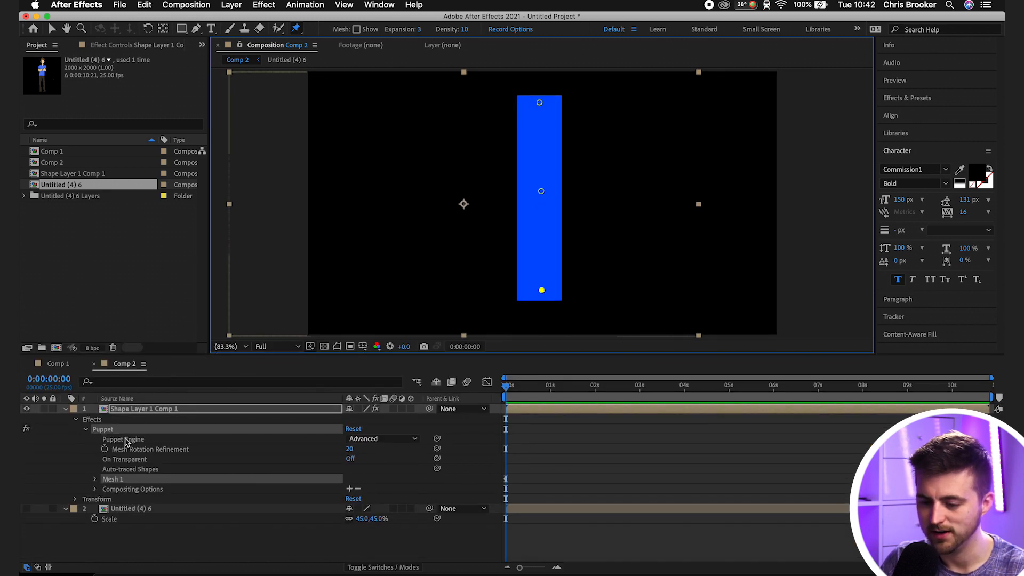
left_click(96, 479)
left_click(105, 509)
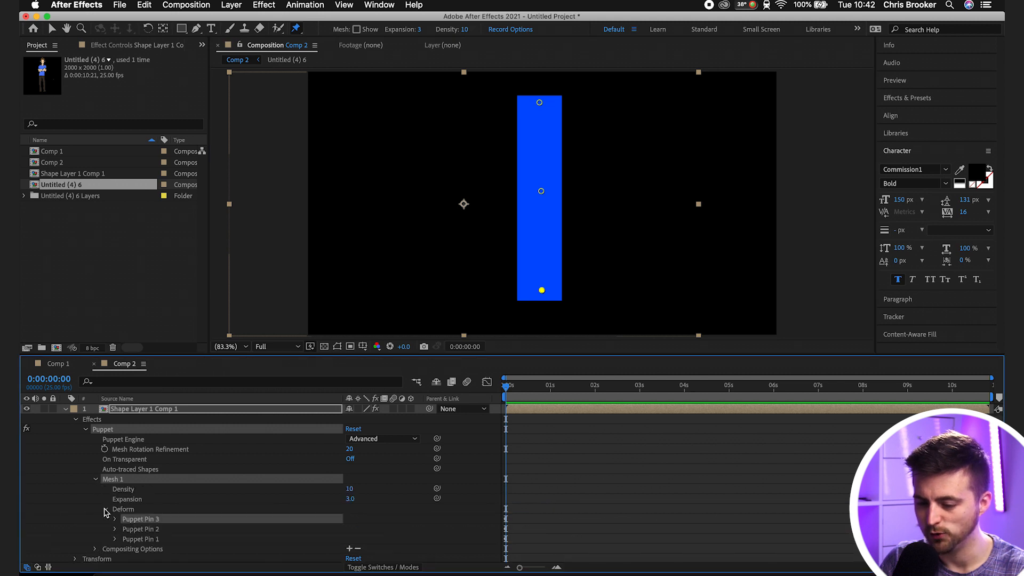
left_click(146, 539, "shift")
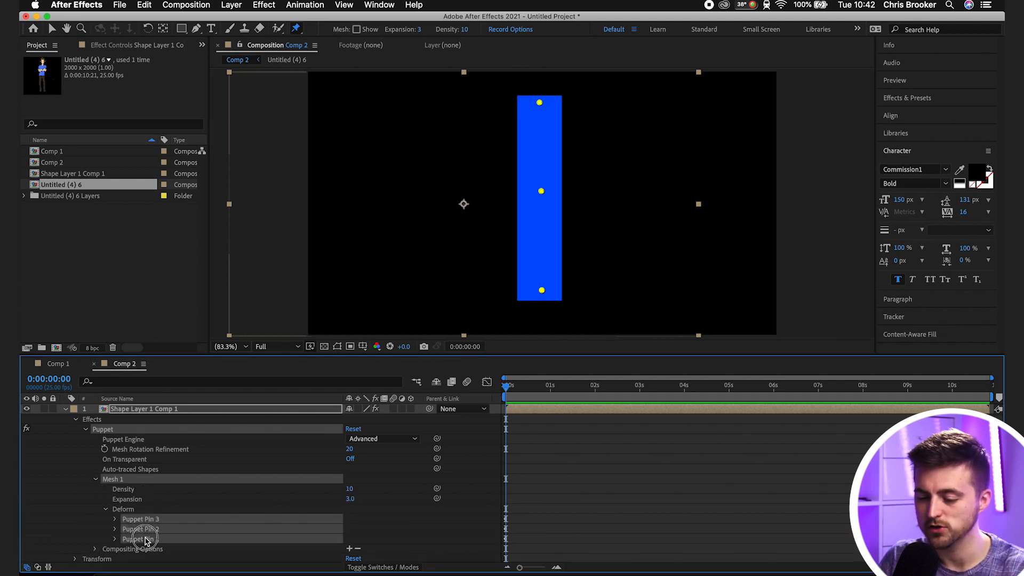
left_click(116, 520)
scroll(447, 496, "down", 5)
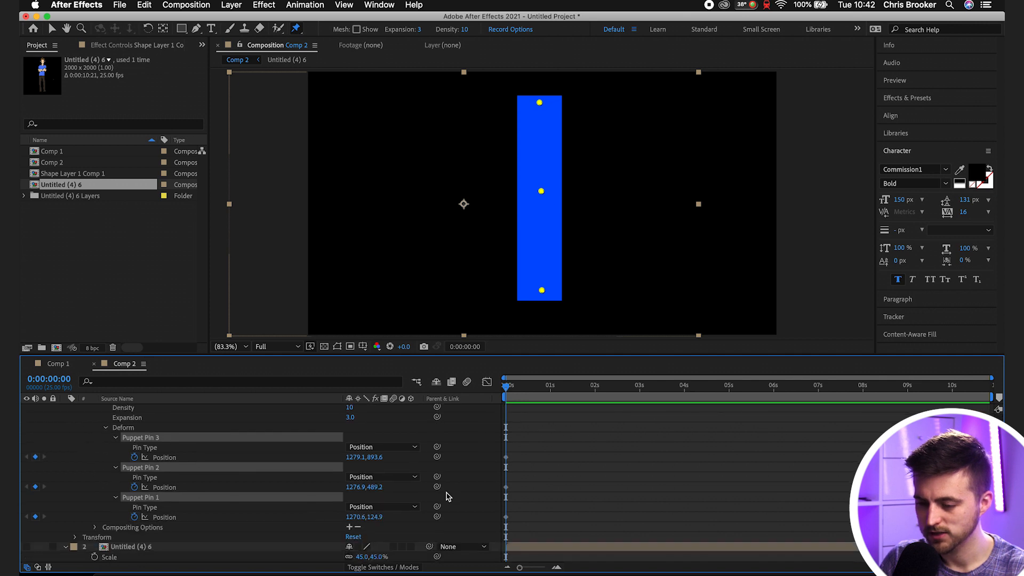
Nudge the rectangle's lower Puppet pin slightly upward to about 1279.5, 878.7 on its starting keyframe.
left_click(553, 488)
left_click(147, 438)
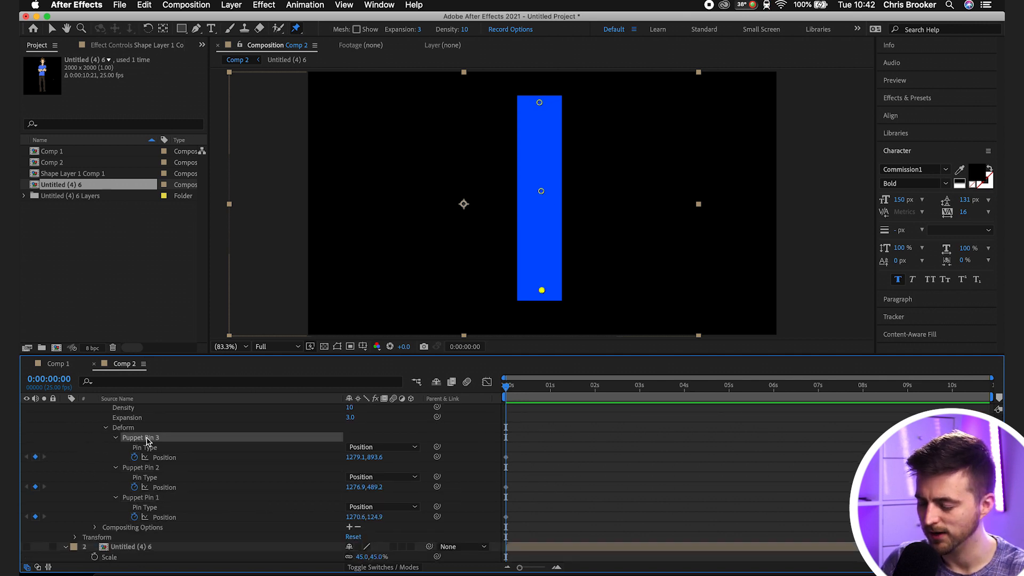
left_click_drag(541, 292, 519, 292)
mouse_move(541, 192)
left_mouse_down()
mouse_move(530, 190)
mouse_move(567, 190)
mouse_move(545, 194)
left_mouse_up()
mouse_move(540, 101)
left_mouse_down()
mouse_move(559, 103)
mouse_move(513, 108)
mouse_move(600, 130)
mouse_move(571, 129)
mouse_move(557, 109)
left_mouse_up()
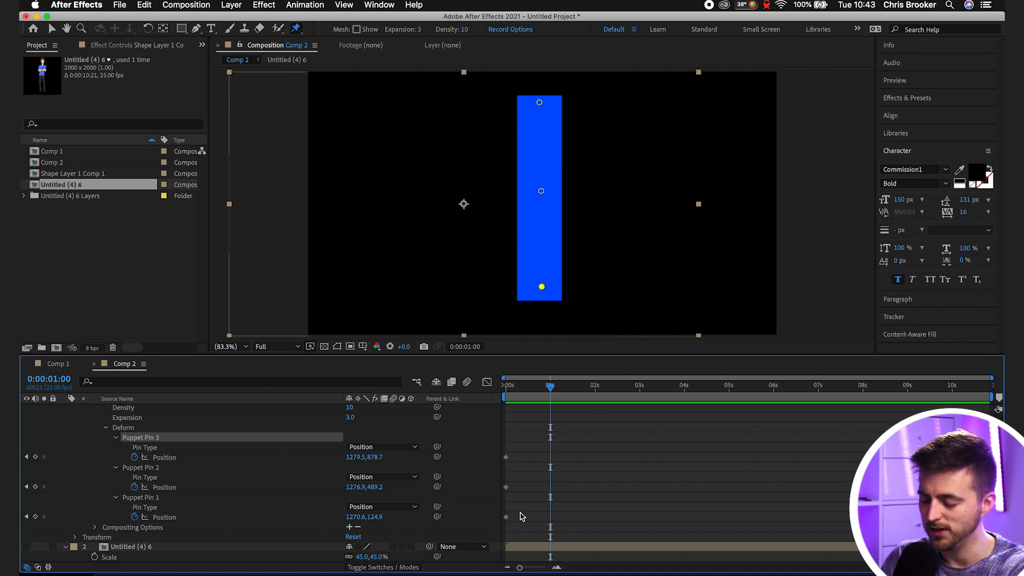
At 0:00:00:24, bend the rectangle by moving the top and bottom pins left to x about 1021 and 1032 and the middle pin right to about 1519.
left_click(547, 386)
left_click(161, 459)
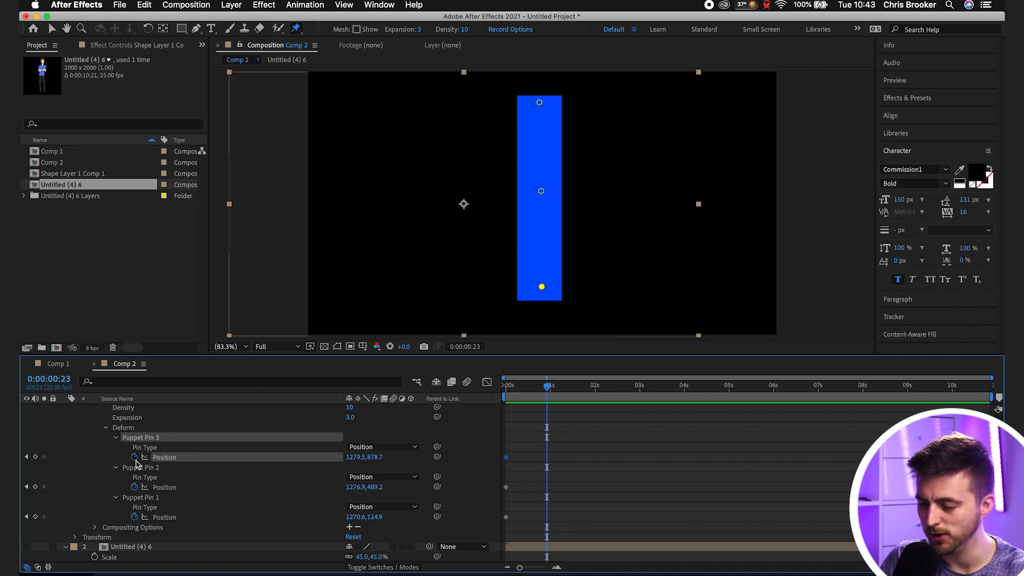
left_click(585, 520)
left_click_drag(509, 386, 549, 389)
left_click(52, 30)
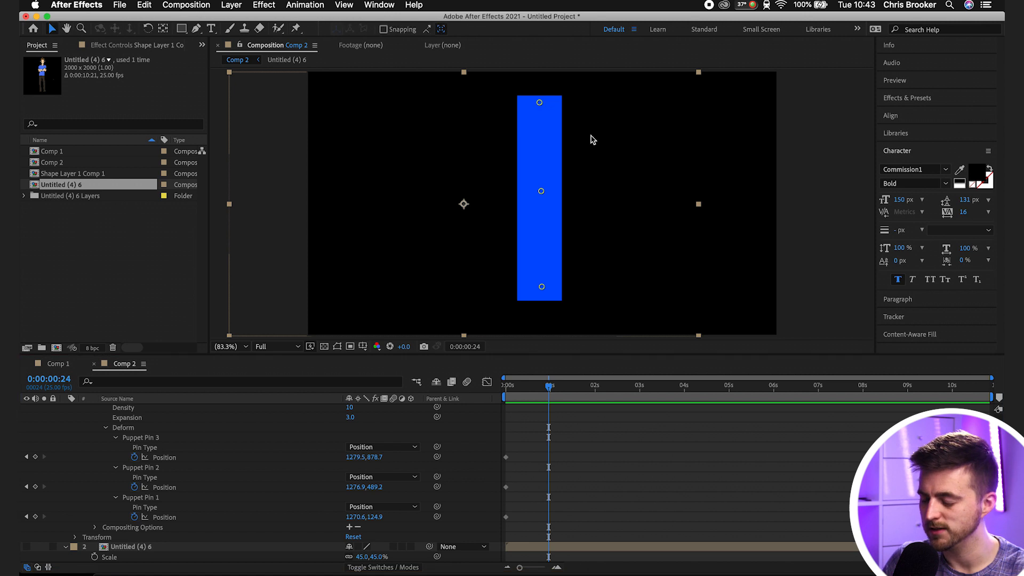
left_click_drag(540, 104, 479, 109)
left_click_drag(543, 288, 481, 289)
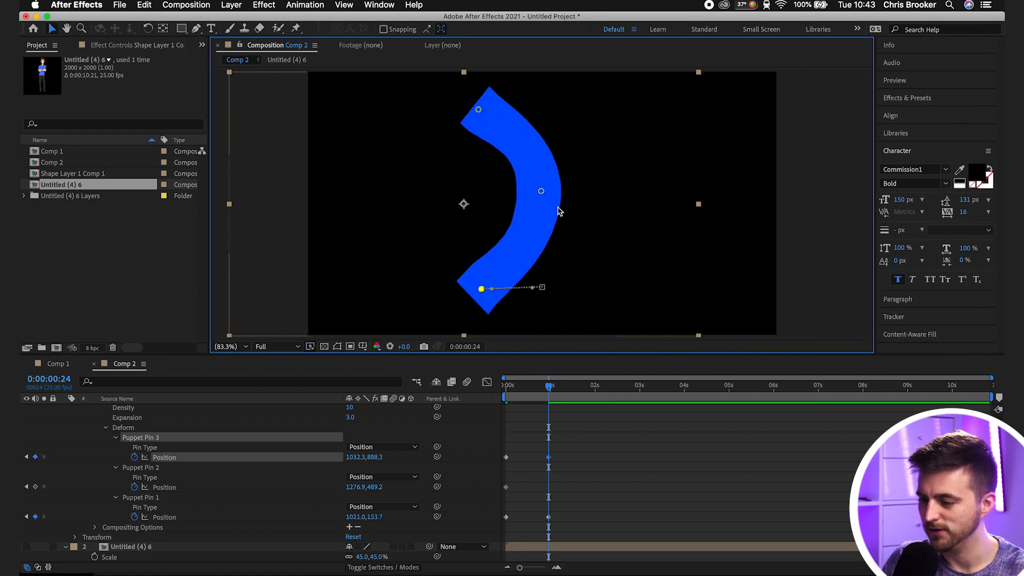
left_click_drag(542, 192, 603, 193)
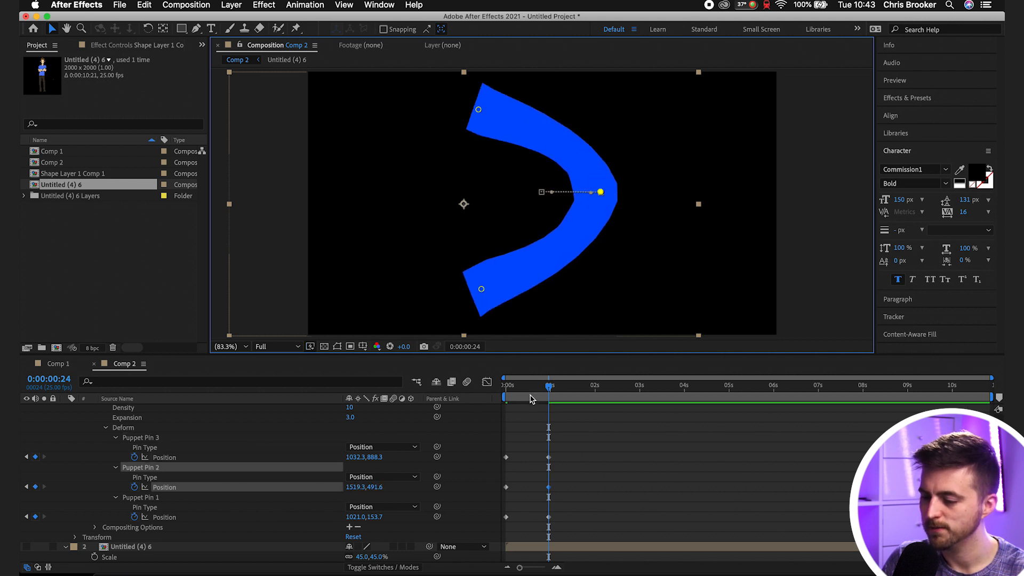
Play the rectangle's first bend from the start of the composition.
left_click_drag(528, 390, 443, 390)
left_click_drag(507, 383, 456, 381)
key("space")
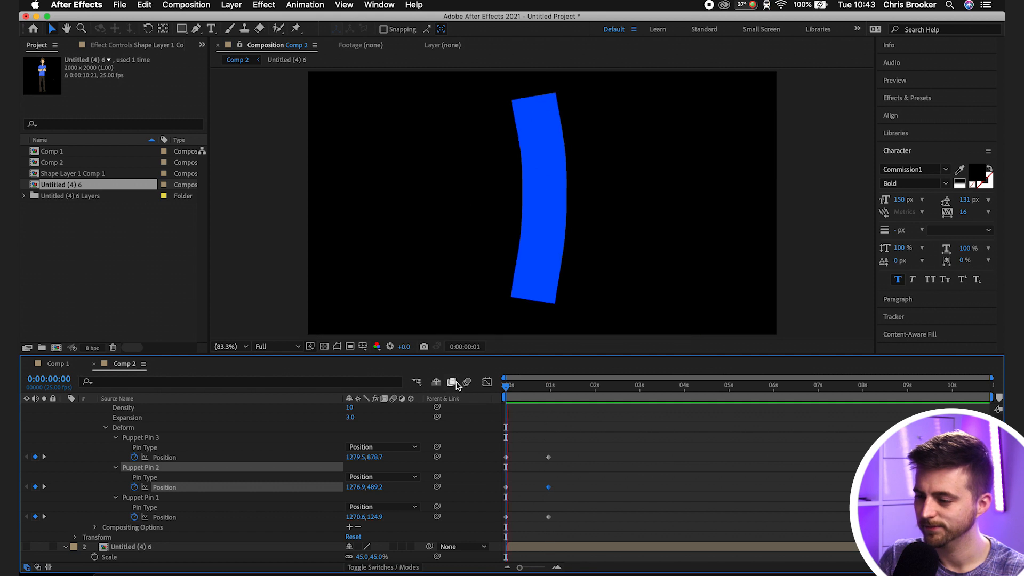
At 0:00:01:24, move Puppet Pin 3 to about 1671, 192, Puppet Pin 1 to about 1110, 739, and Puppet Pin 2 down and right.
left_click_drag(568, 387, 593, 386)
left_click_drag(481, 289, 637, 119)
left_click_drag(479, 108, 479, 111)
left_click_drag(495, 159, 499, 254)
left_click_drag(601, 193, 612, 220)
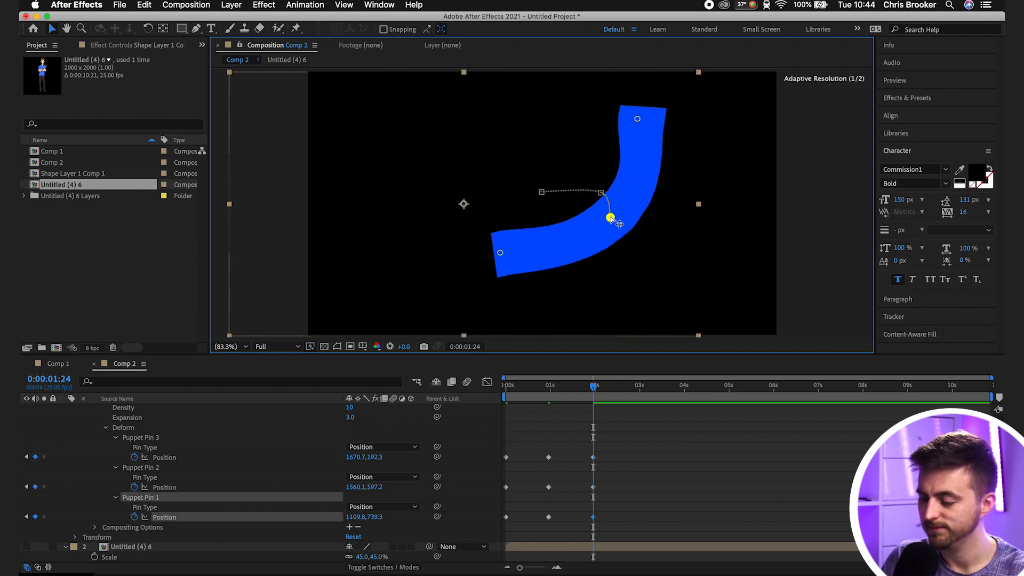
Preview the rectangle's full three-keyframe puppet animation from the first frame.
left_click(299, 400)
key("Home")
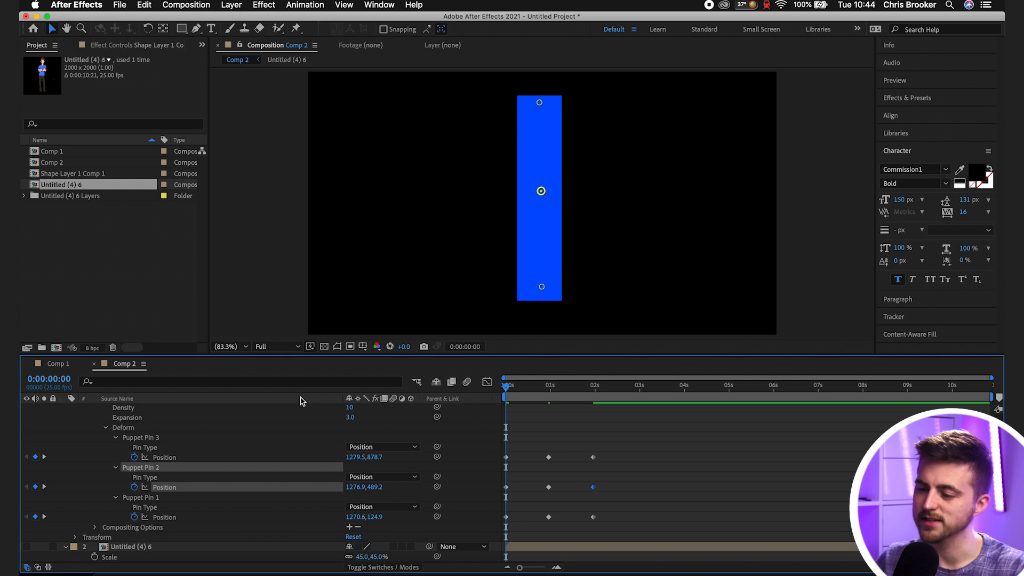
key("space")
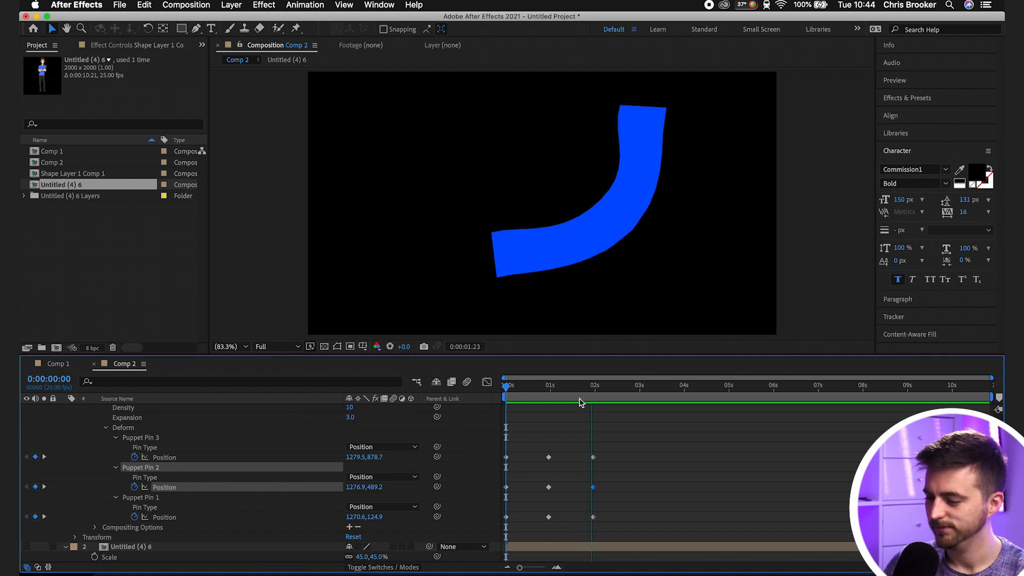
key("space")
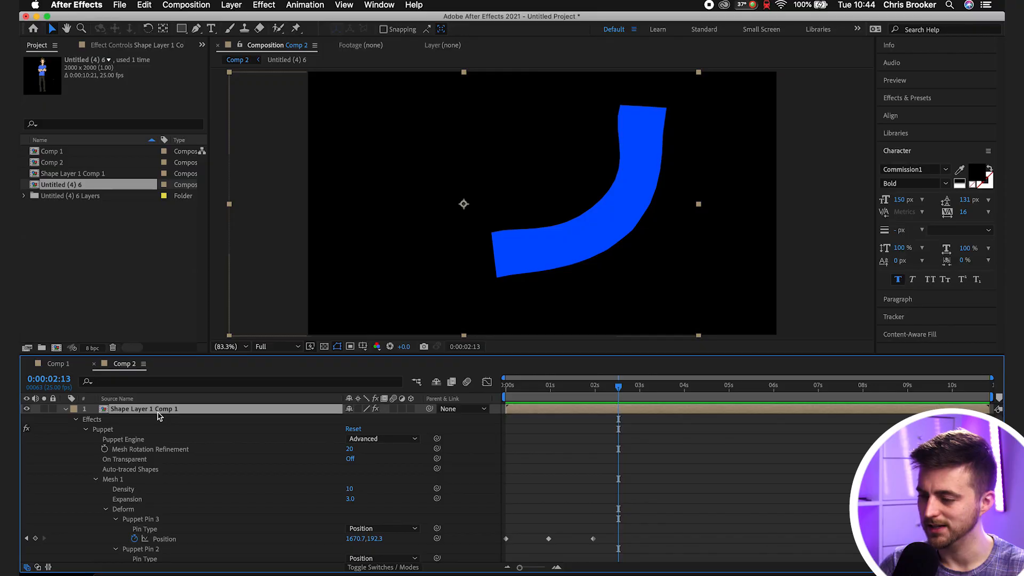
Delete the Shape Layer 1 Comp 1 layer, then make the Untitled (4) 6 character layer visible and shift it slightly down and right.
key("s")
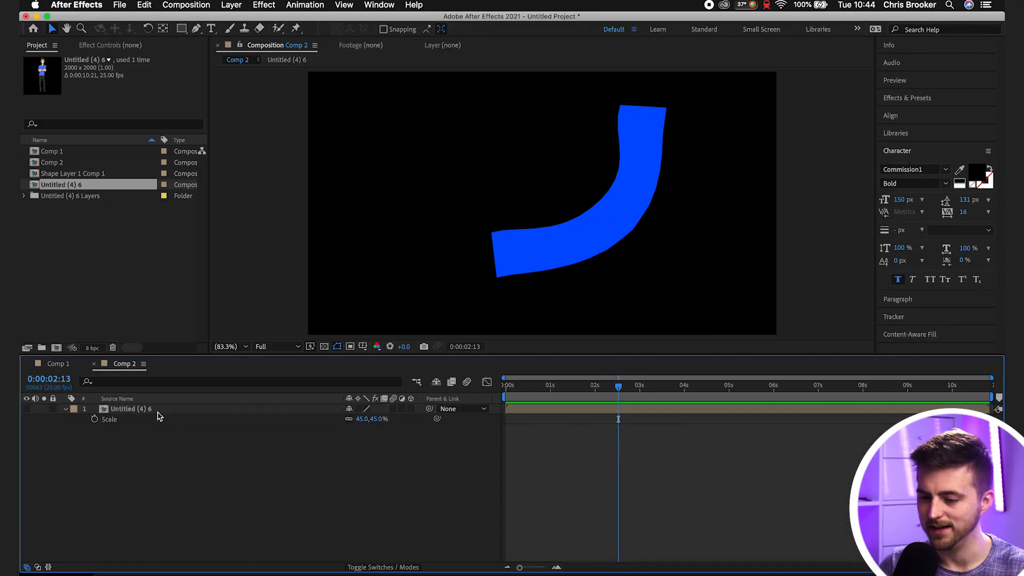
left_click(26, 409)
left_click_drag(533, 160, 548, 177)
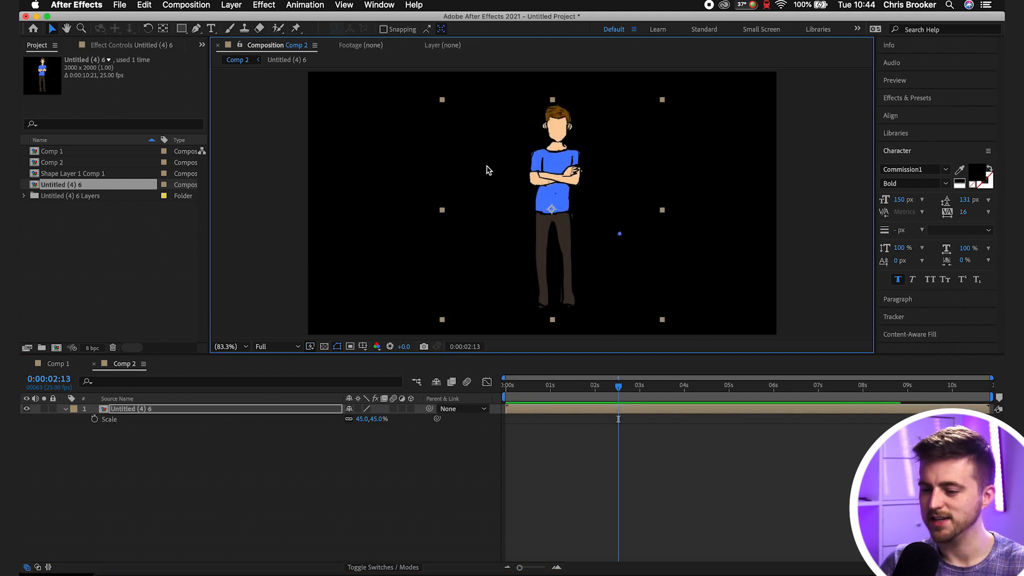
left_click_drag(537, 354, 527, 415)
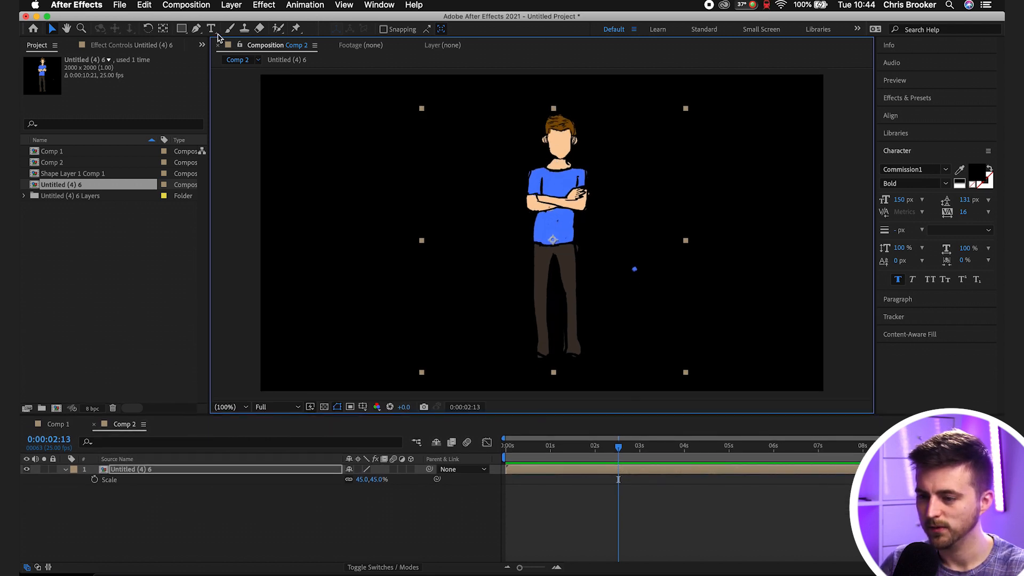
Place Puppet pins on the character's waist, head, both knees and both feet.
left_click(296, 29)
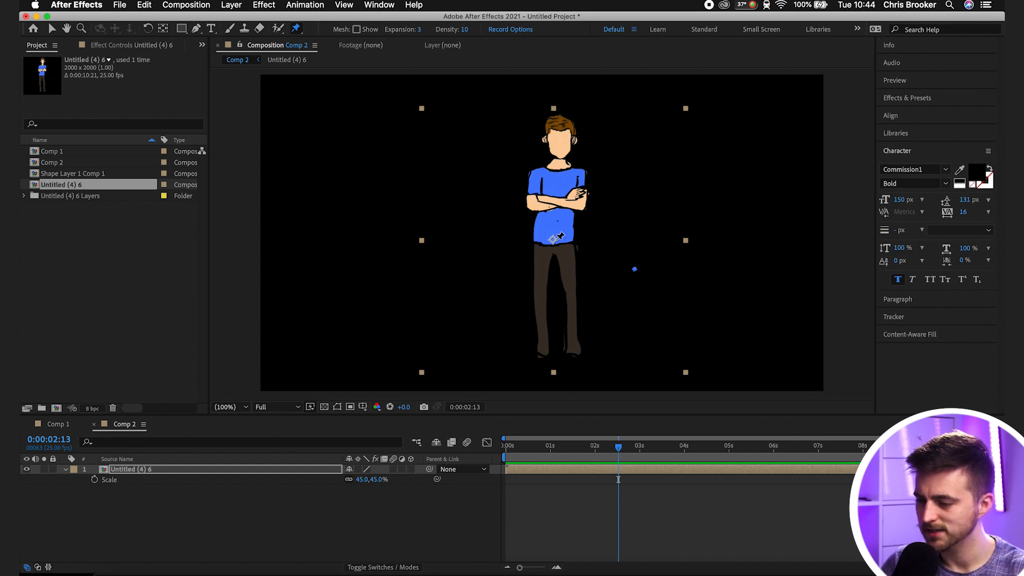
left_click(563, 239)
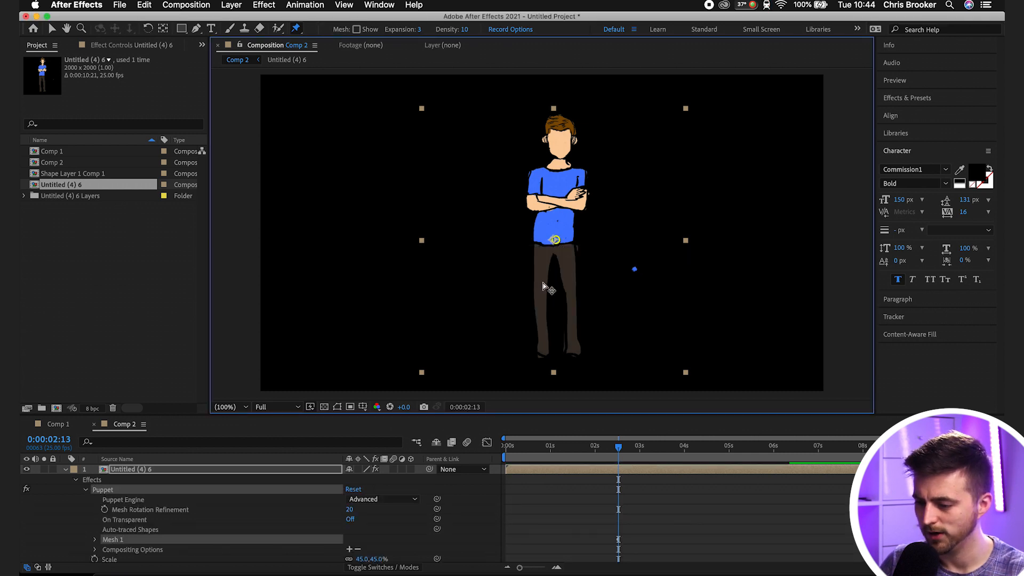
left_click(542, 288)
left_click(543, 289)
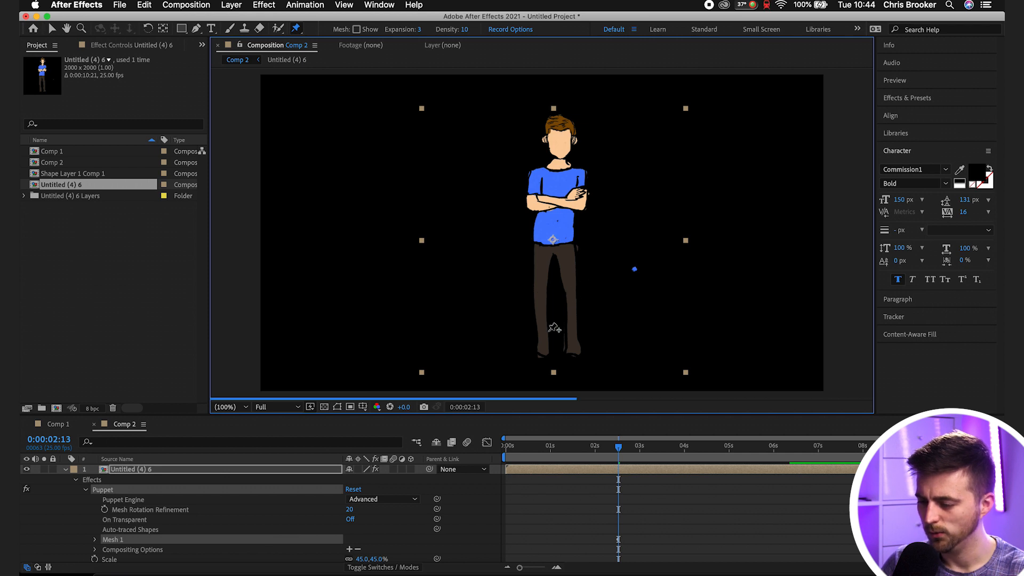
left_click(545, 348)
left_click(579, 344)
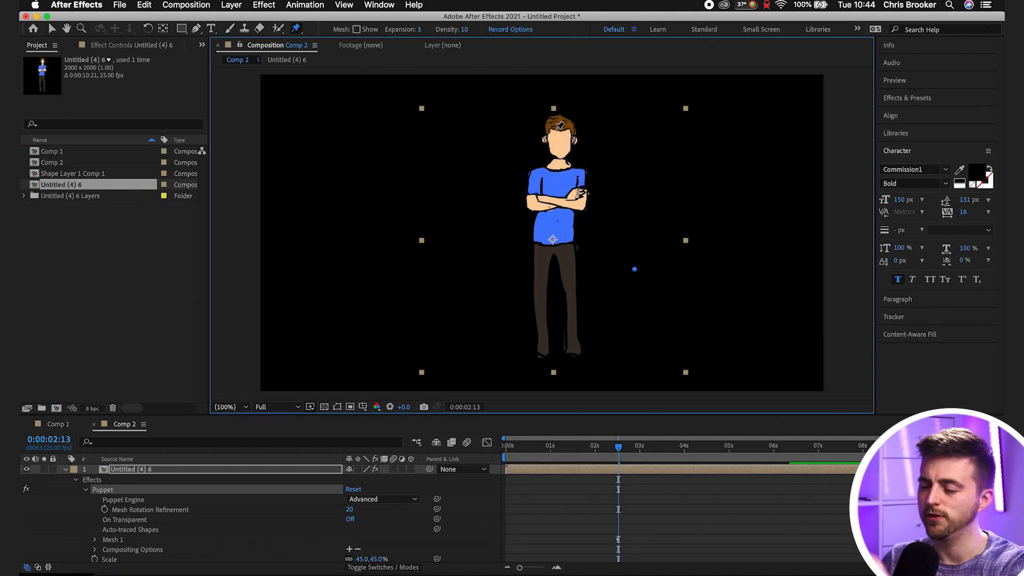
Expand the character's Mesh 1 Deform group and show the Position keyframes of all six Puppet pins.
left_click(576, 517)
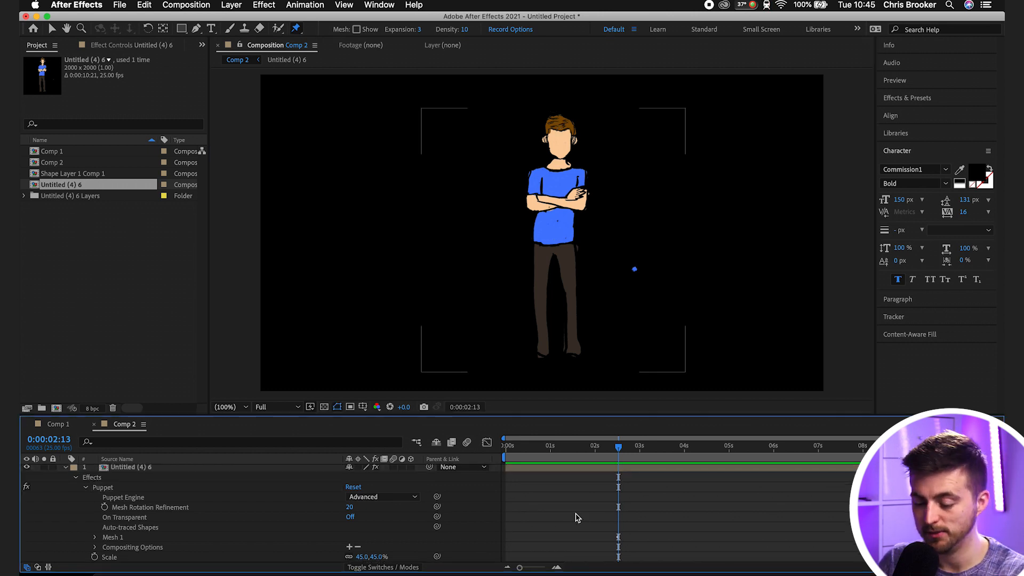
left_click(141, 468)
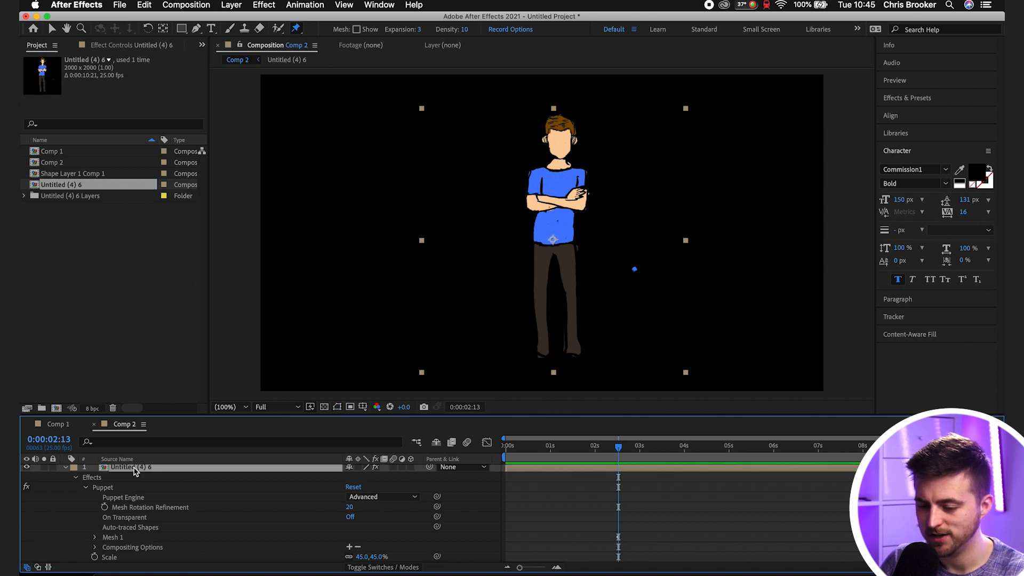
left_click(96, 538)
left_click(105, 557)
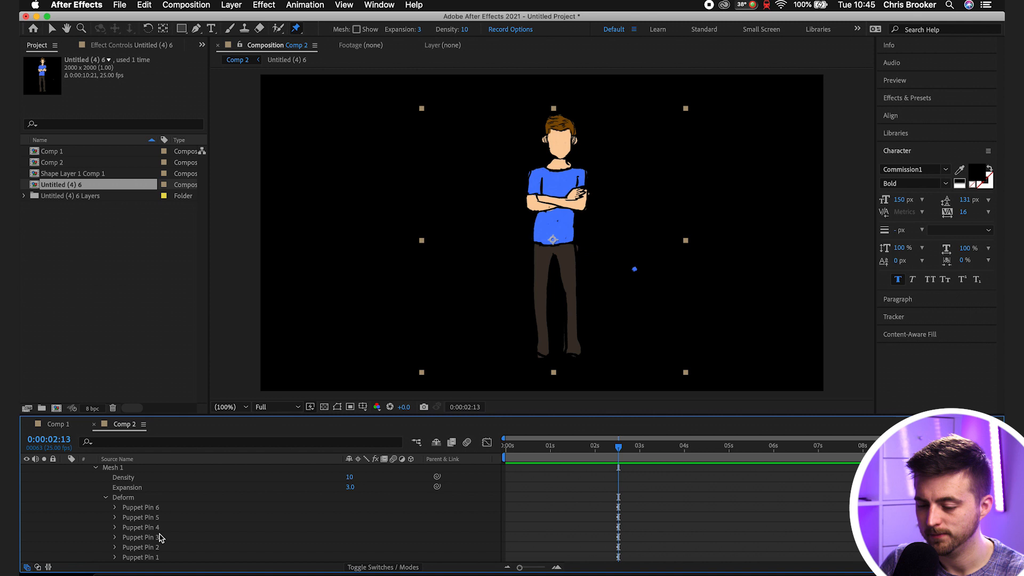
left_click(151, 488)
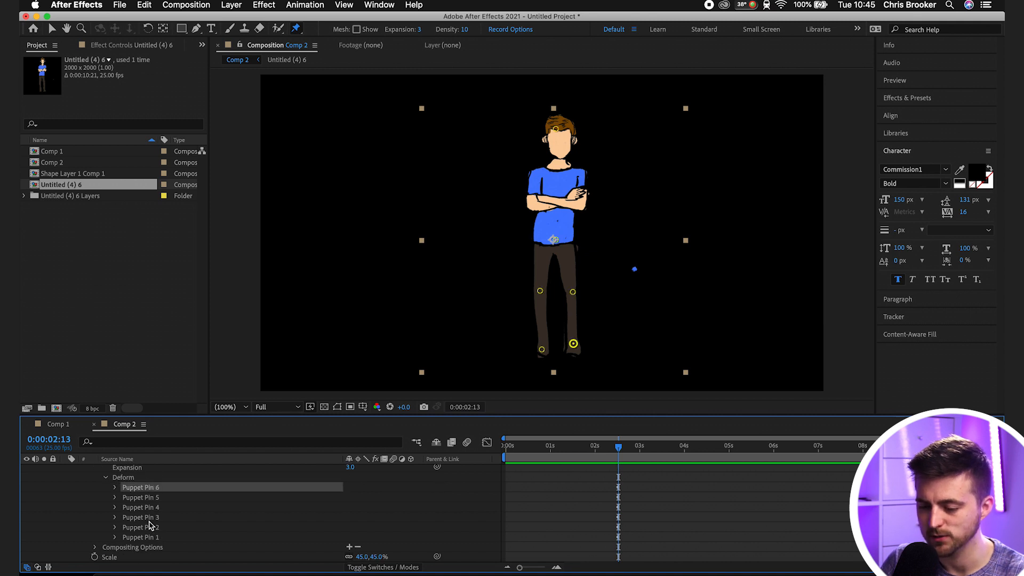
left_click(120, 538, "shift")
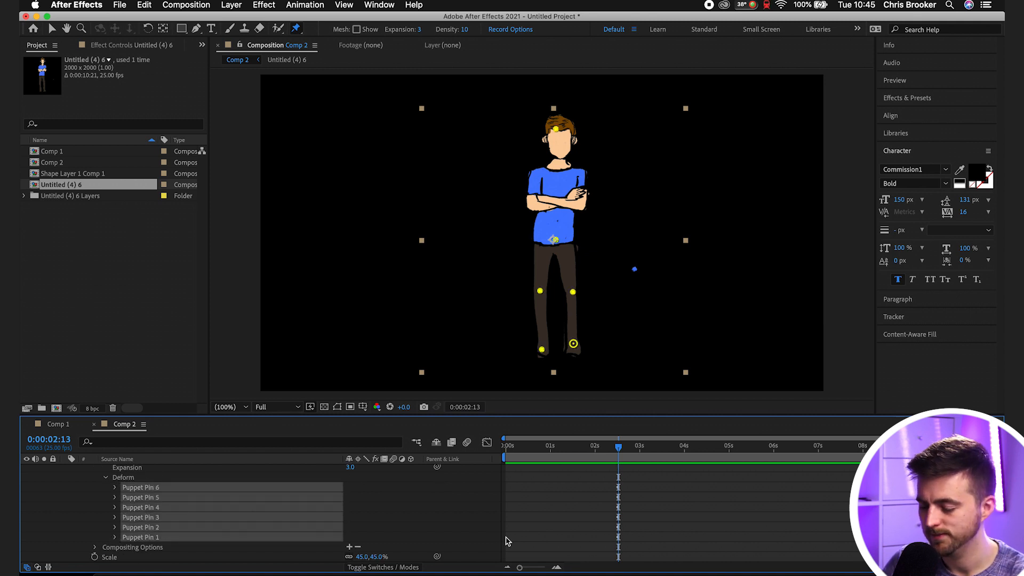
left_click(116, 537)
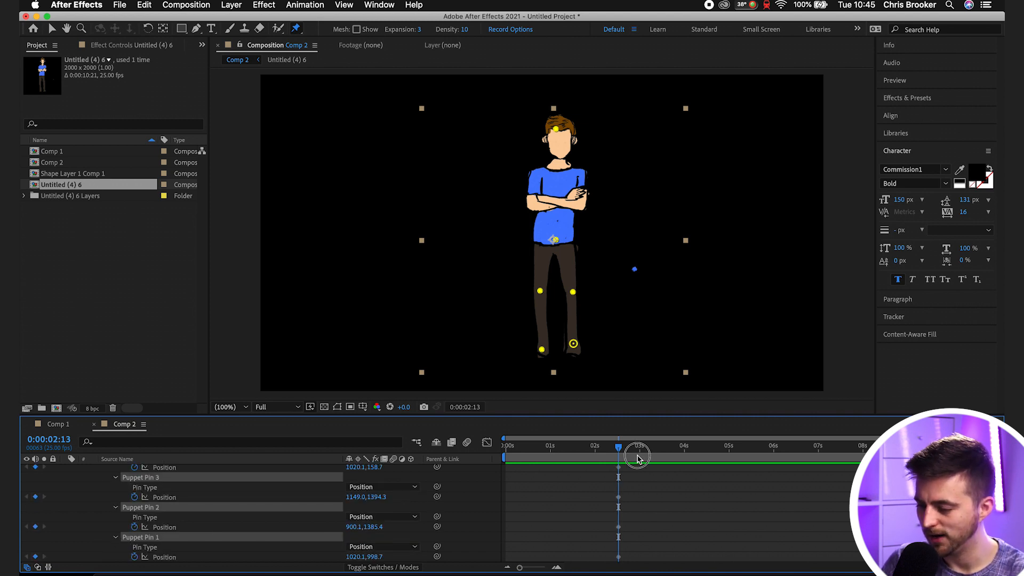
At 0:00:03:03, move the Puppet pin on the character's right-hand foot outward to spread the leg.
left_click_drag(644, 448, 638, 449)
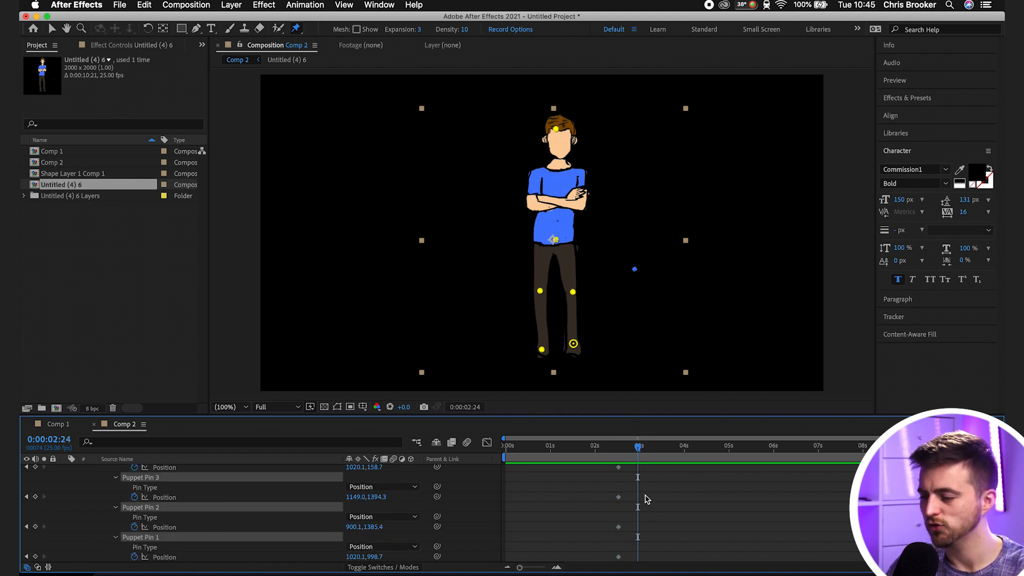
key("shift+F2")
left_click(51, 30)
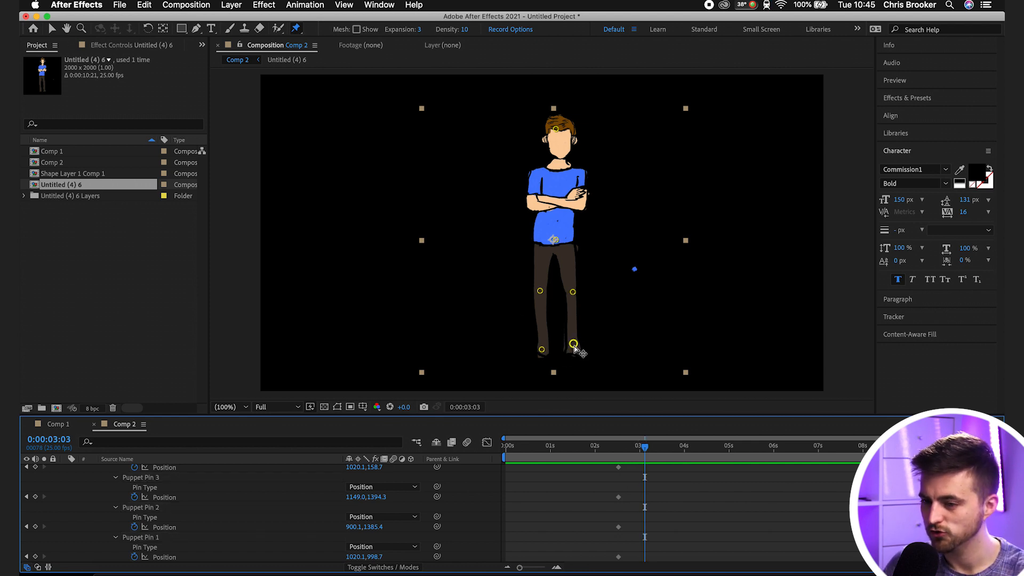
left_click_drag(575, 348, 589, 348)
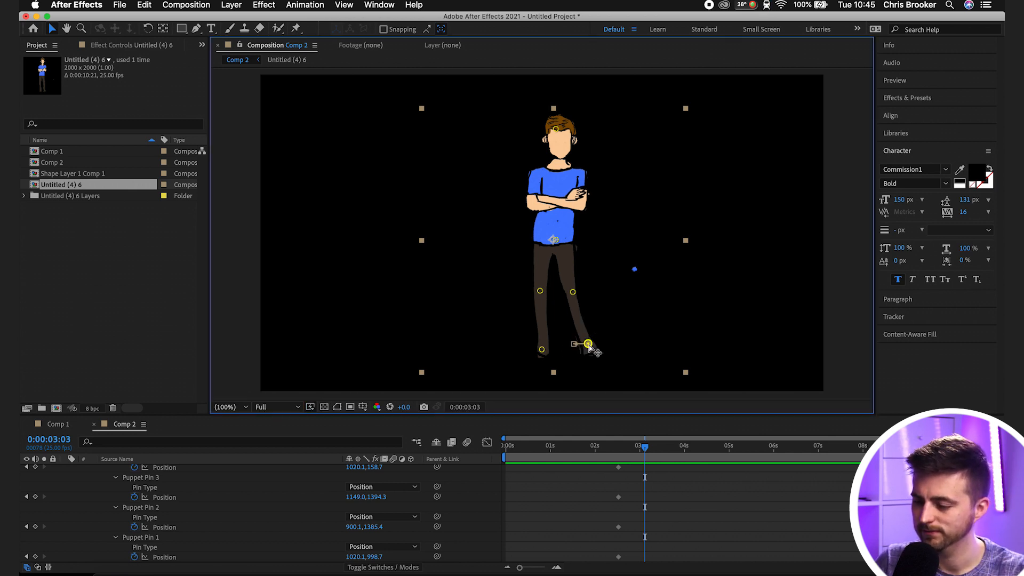
Try swinging the Puppet pin on the right-hand foot up and outward to bend the leg, and return it to its previous position.
left_click_drag(588, 347, 630, 292)
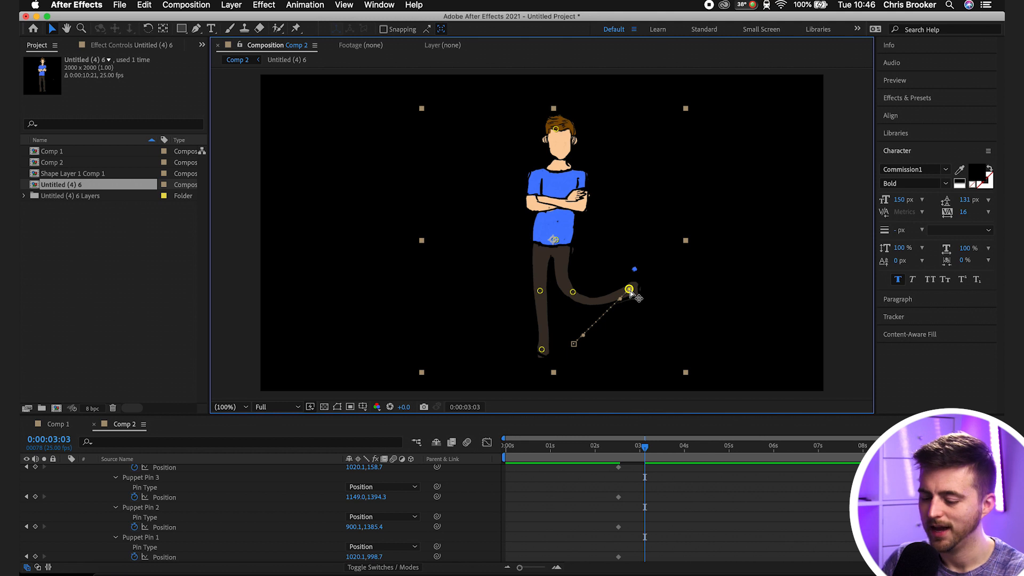
left_click_drag(629, 290, 587, 344)
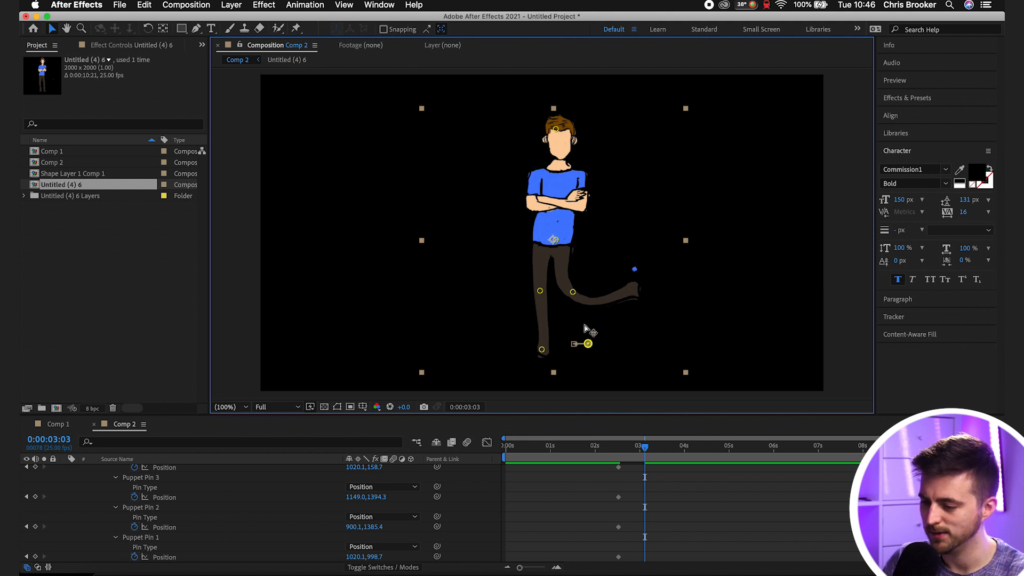
Delete the Puppet pin on the character's left-hand foot, keeping both knee pins.
left_click(572, 292)
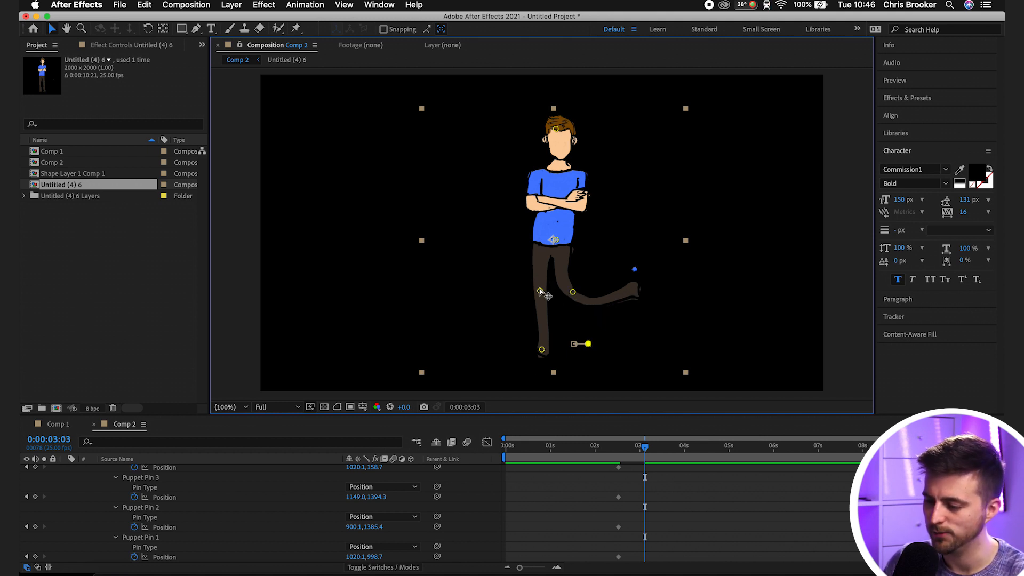
left_click(542, 350)
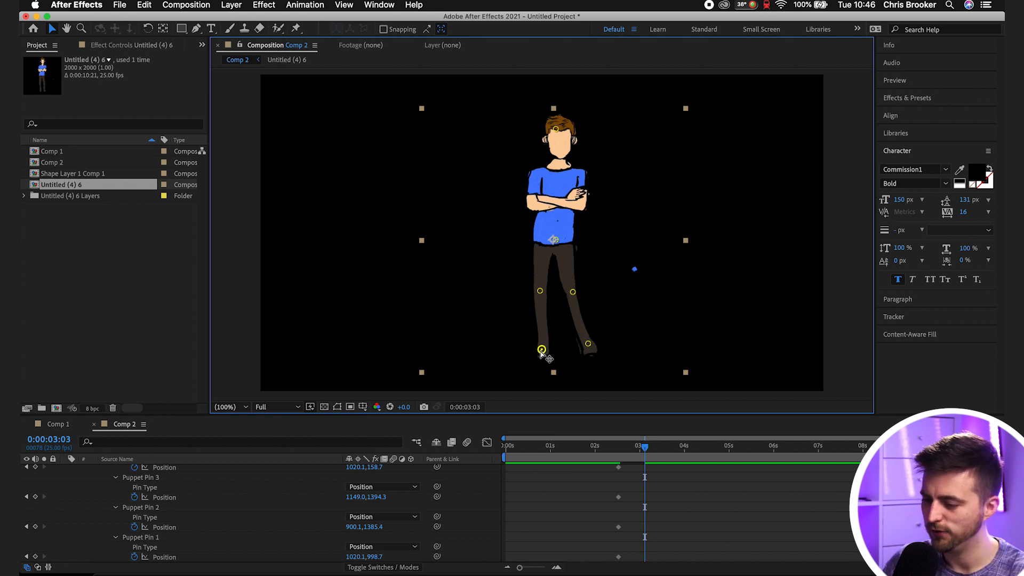
key("shift+s")
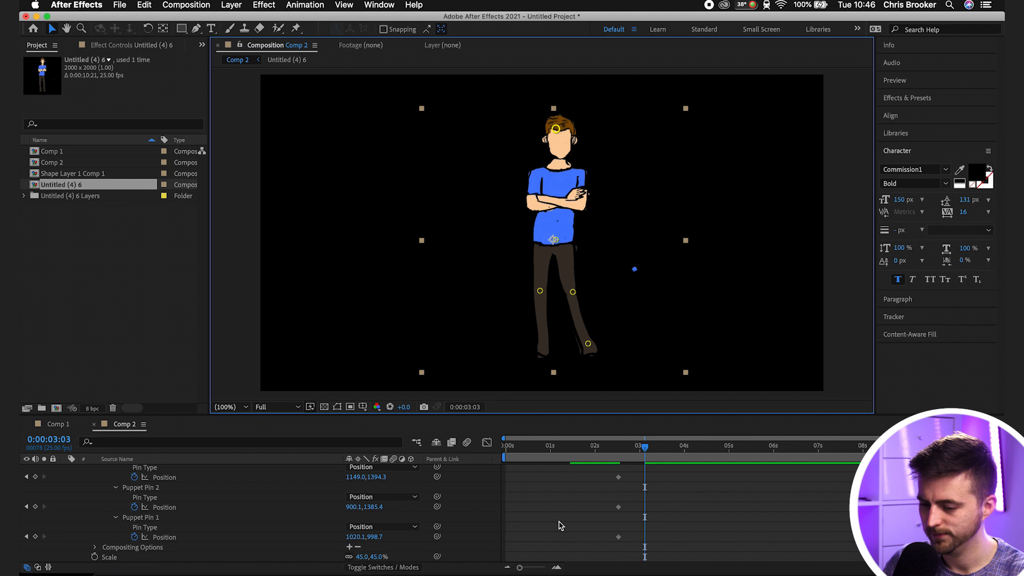
At 0:00:03:03, move the Puppet pin on the right-hand foot far outward and slightly up to stretch out that leg.
left_click_drag(541, 343, 643, 328)
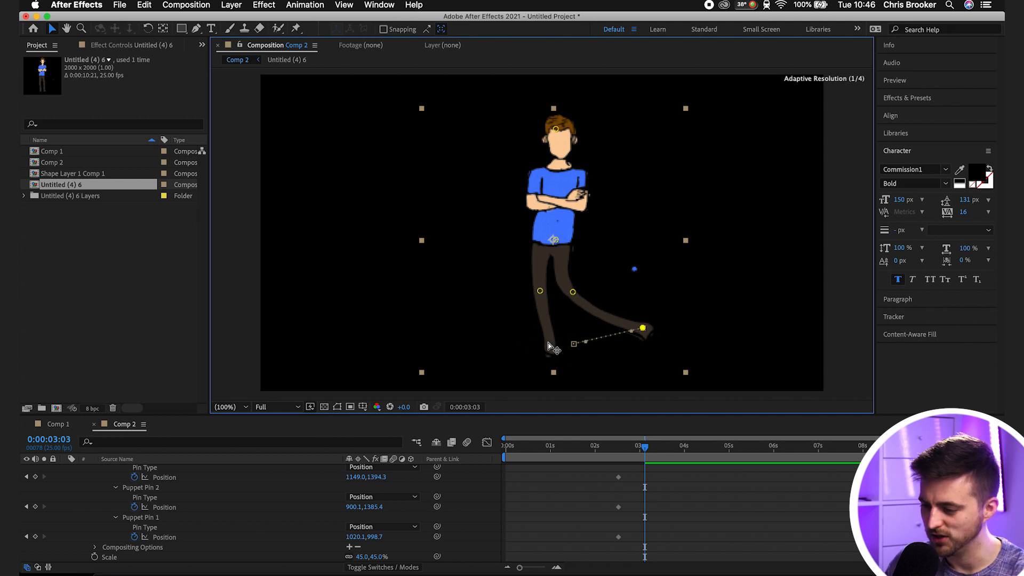
left_click(643, 328)
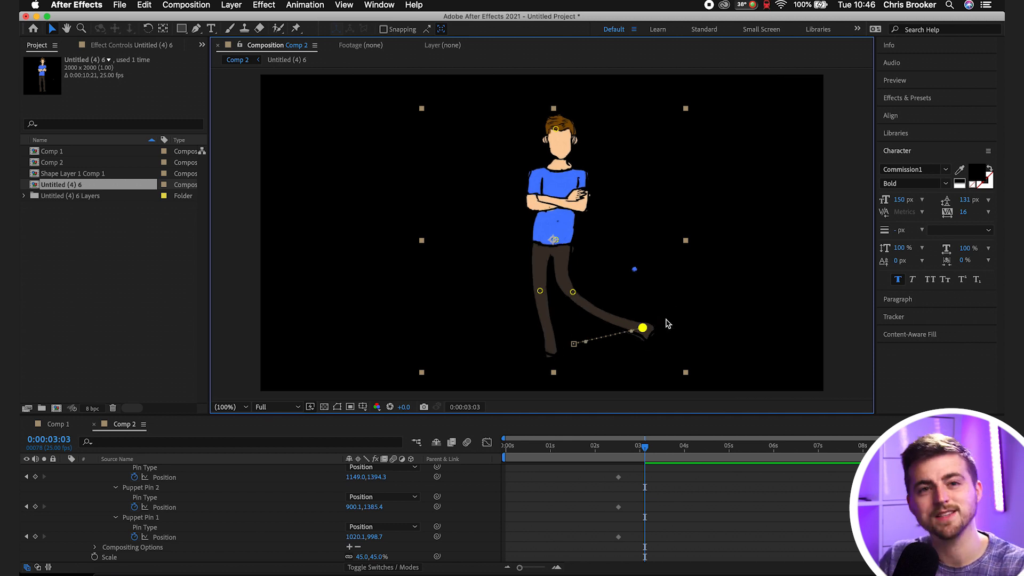
left_click_drag(667, 324, 666, 322)
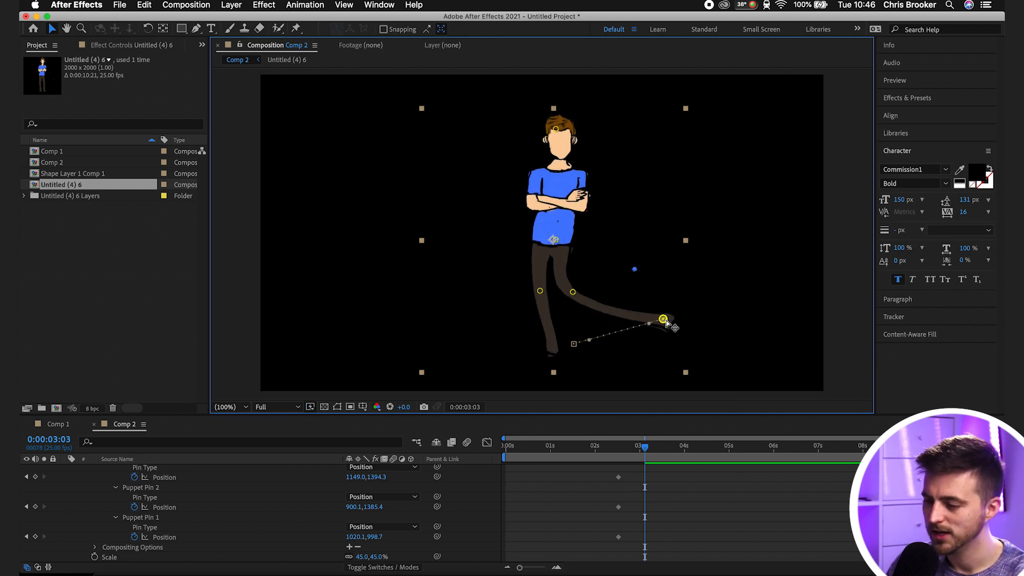